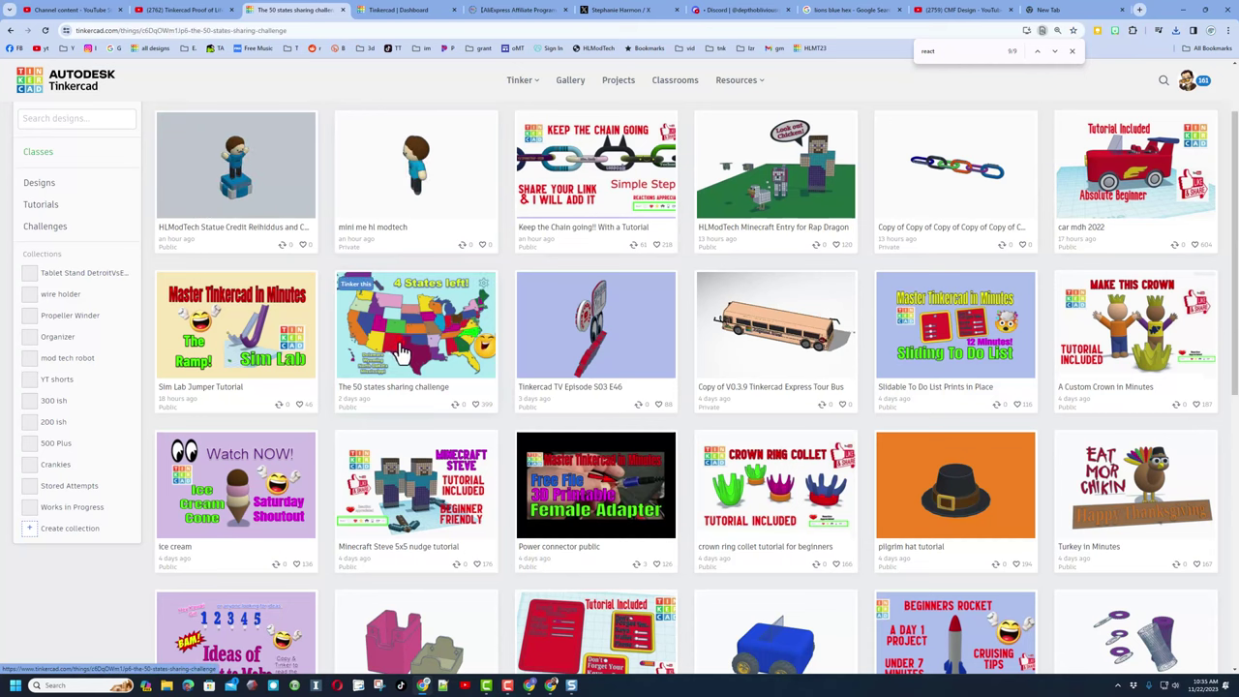
Step: Open The 50 states sharing challenge from the dashboard with Tinker this
left_click(403, 353)
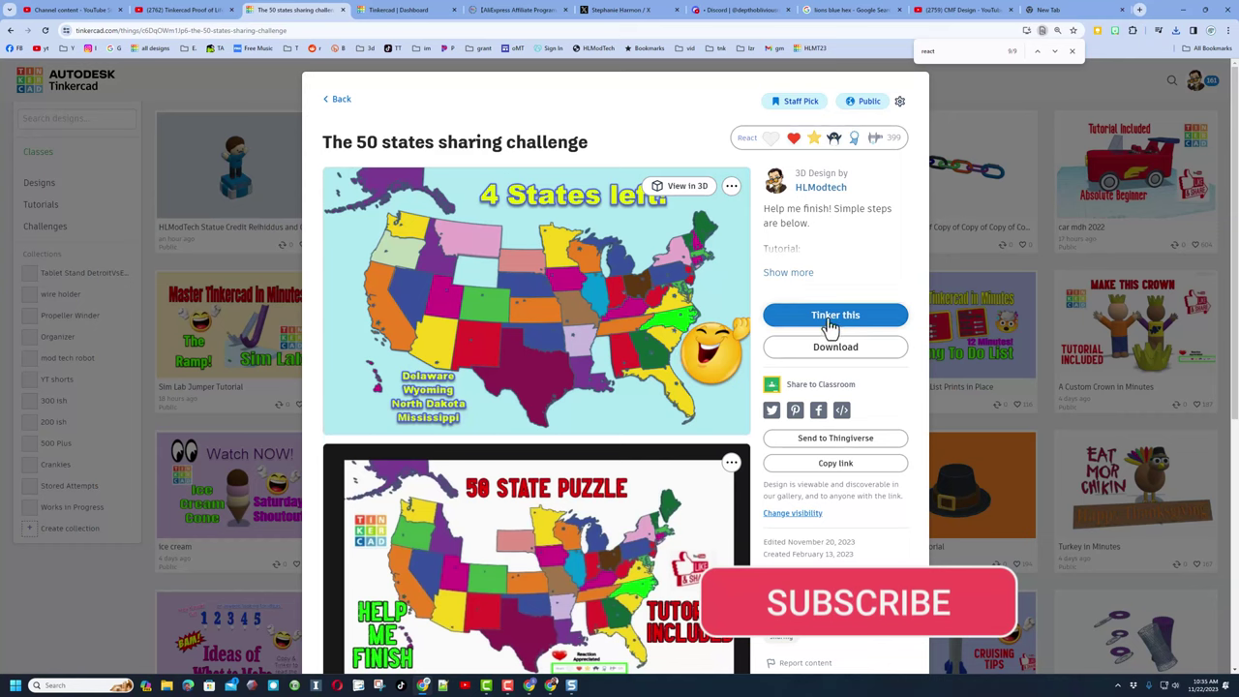
left_click(795, 316)
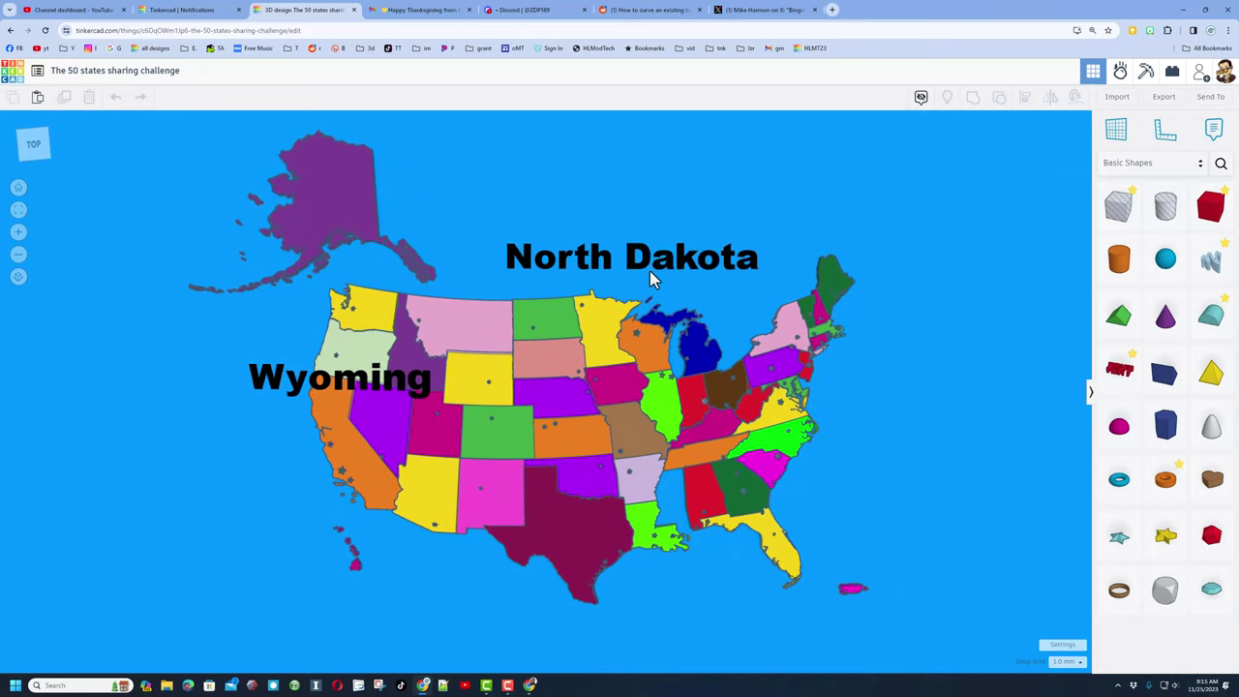
Step: Orbit the 50-states map to view it at an angle and pull back
mouse_move(560, 325)
right_mouse_down()
mouse_move(631, 237)
mouse_move(609, 489)
right_mouse_up()
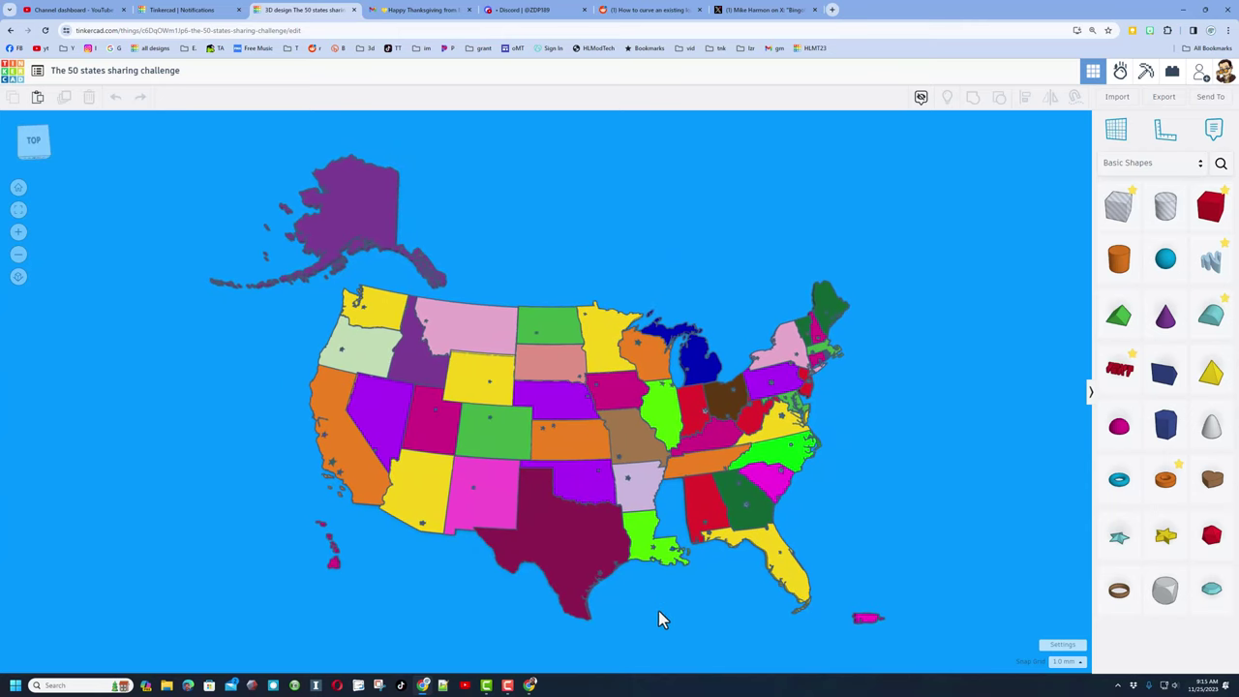
right_click_drag(661, 617, 696, 547)
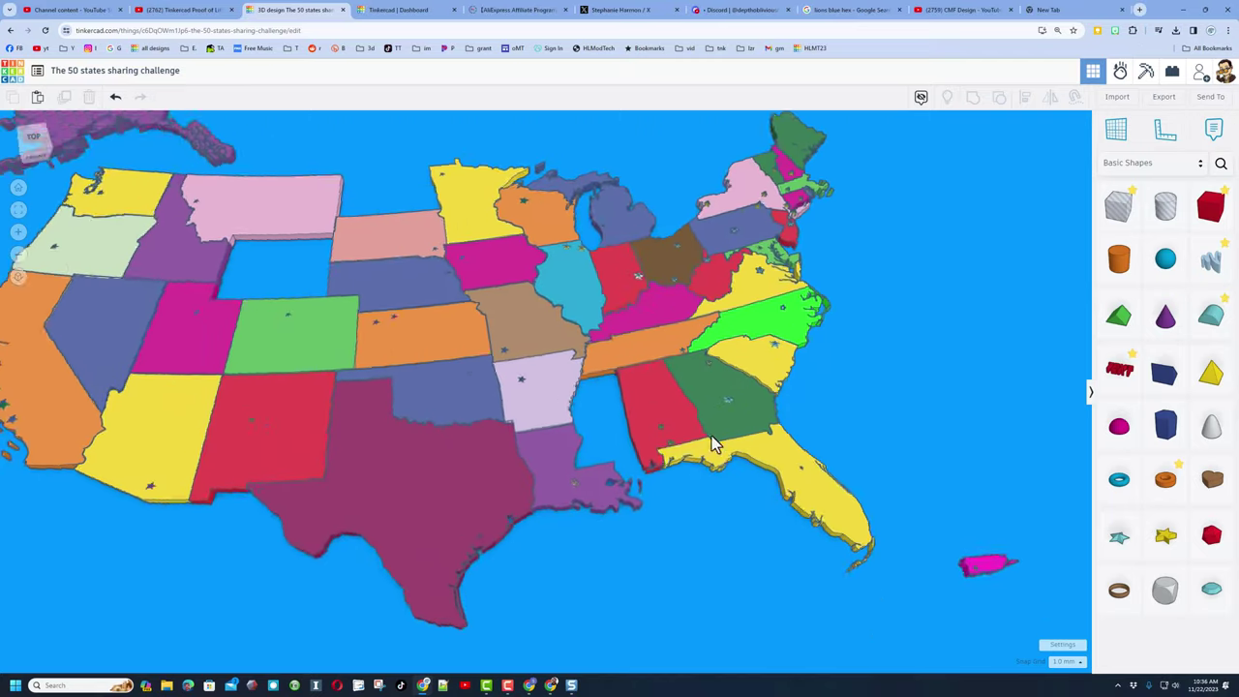
mouse_move(611, 449)
right_mouse_down()
mouse_move(603, 415)
mouse_move(594, 429)
mouse_move(636, 448)
mouse_move(596, 433)
mouse_move(664, 456)
mouse_move(652, 501)
mouse_move(639, 505)
mouse_move(650, 557)
mouse_move(615, 547)
mouse_move(668, 565)
right_mouse_up()
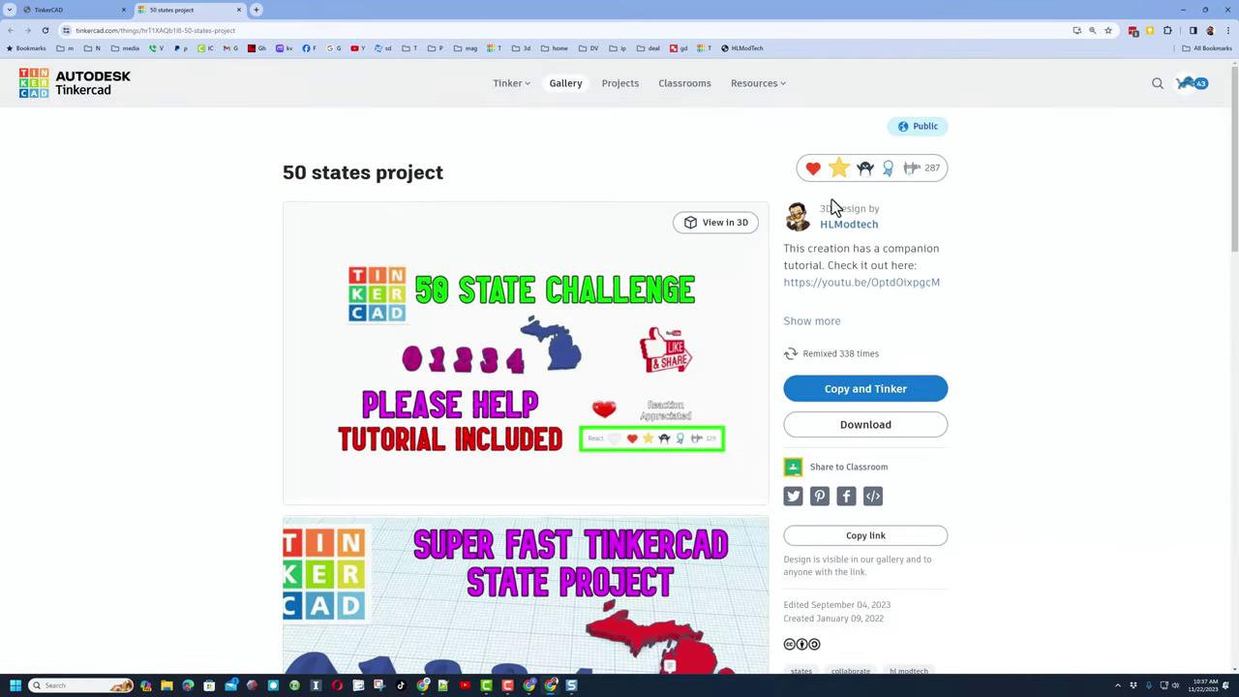
Step: Leave a reaction on the 50 states project page
left_click(856, 166)
left_click(1091, 244)
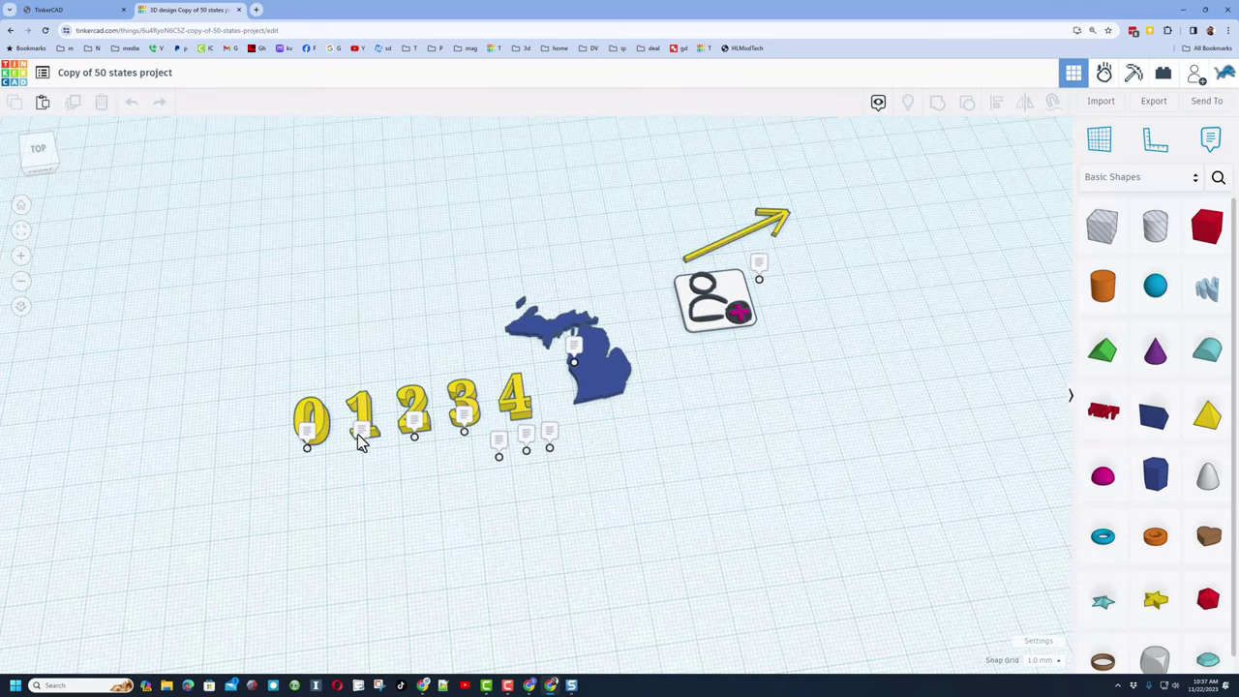
Step: Orbit to look down on the pieces and select the Michigan state piece
right_click_drag(381, 445, 302, 416)
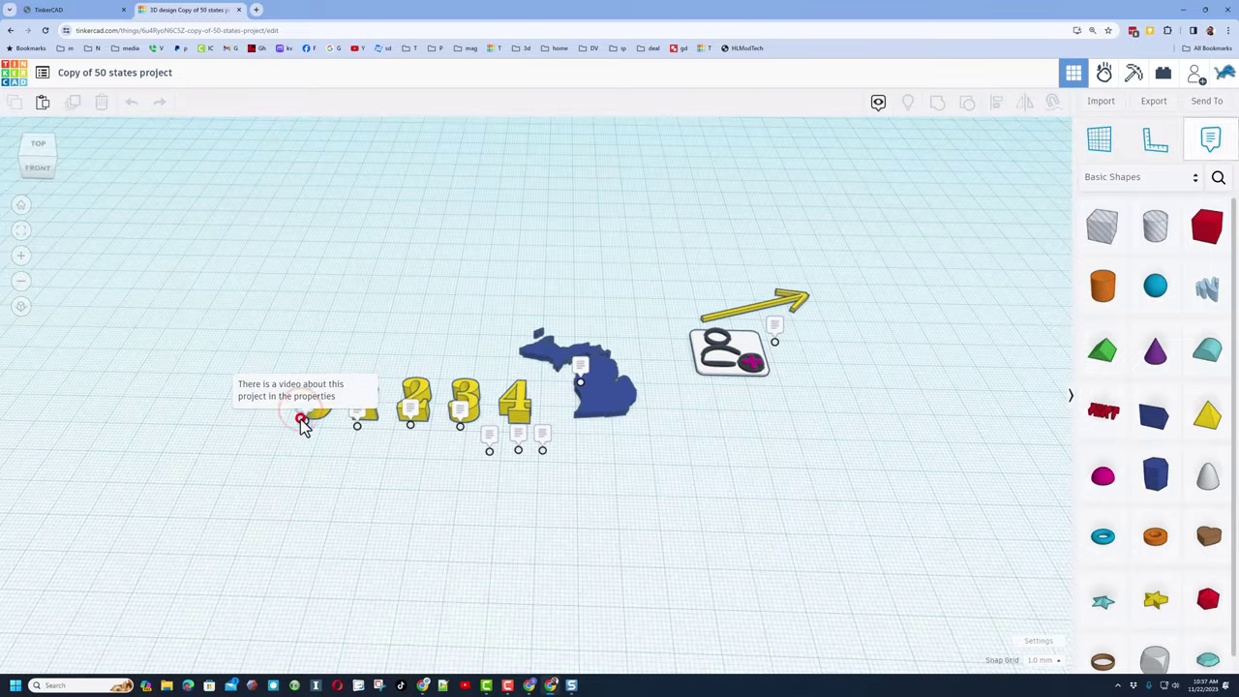
mouse_move(302, 416)
right_mouse_down()
mouse_move(564, 493)
mouse_move(511, 498)
mouse_move(611, 442)
right_mouse_up()
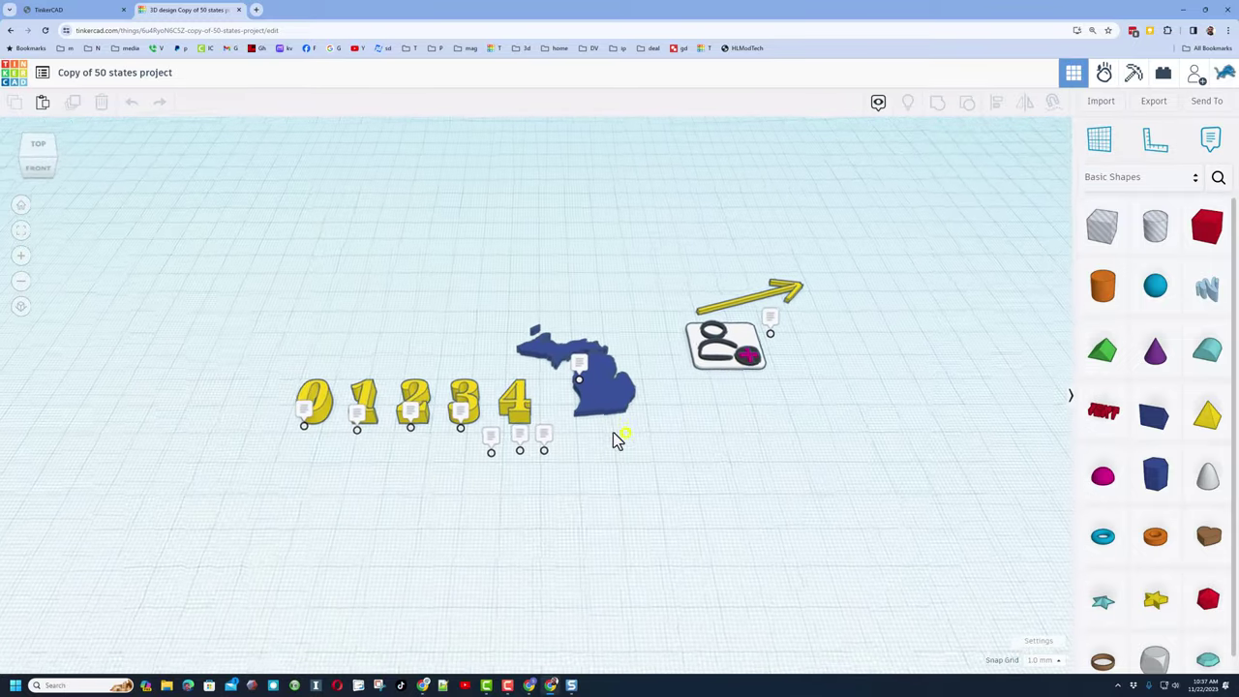
left_click(607, 395)
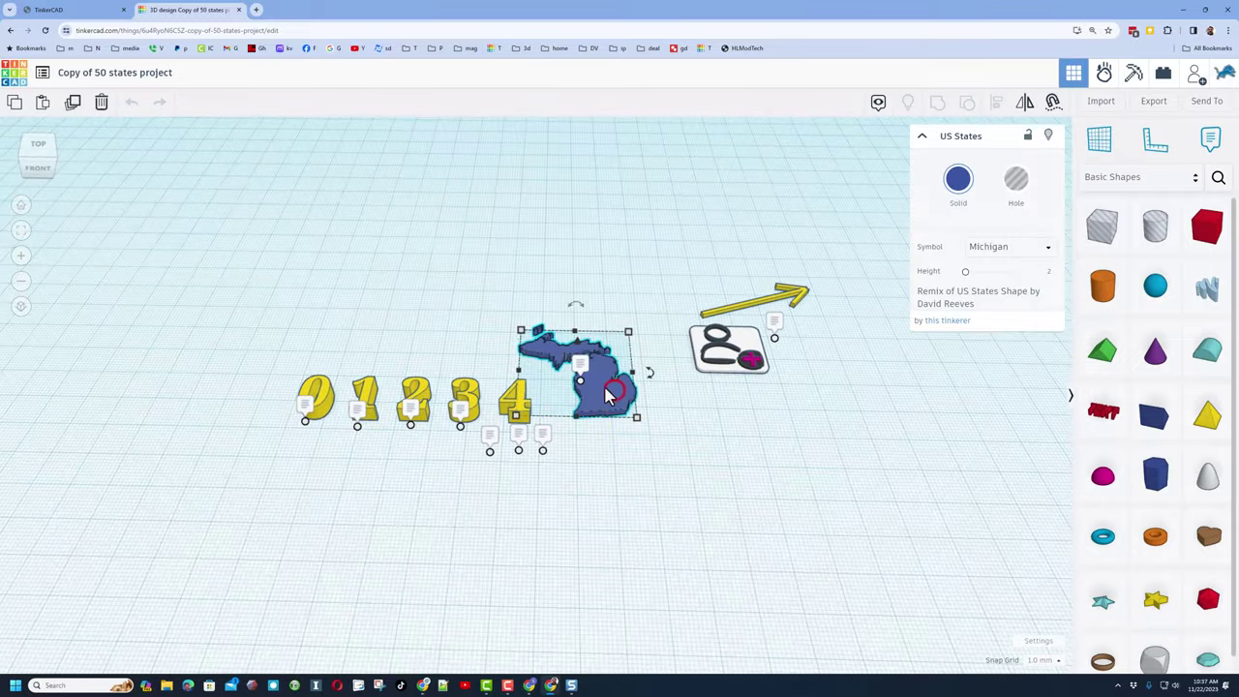
Step: Change the piece's Symbol from Michigan to Mississippi
left_click(1000, 247)
scroll(1006, 334, "down", 2)
scroll(1010, 329, "down", 1)
scroll(1010, 327, "down", 1)
scroll(1006, 326, "down", 1)
scroll(1003, 339, "down", 1)
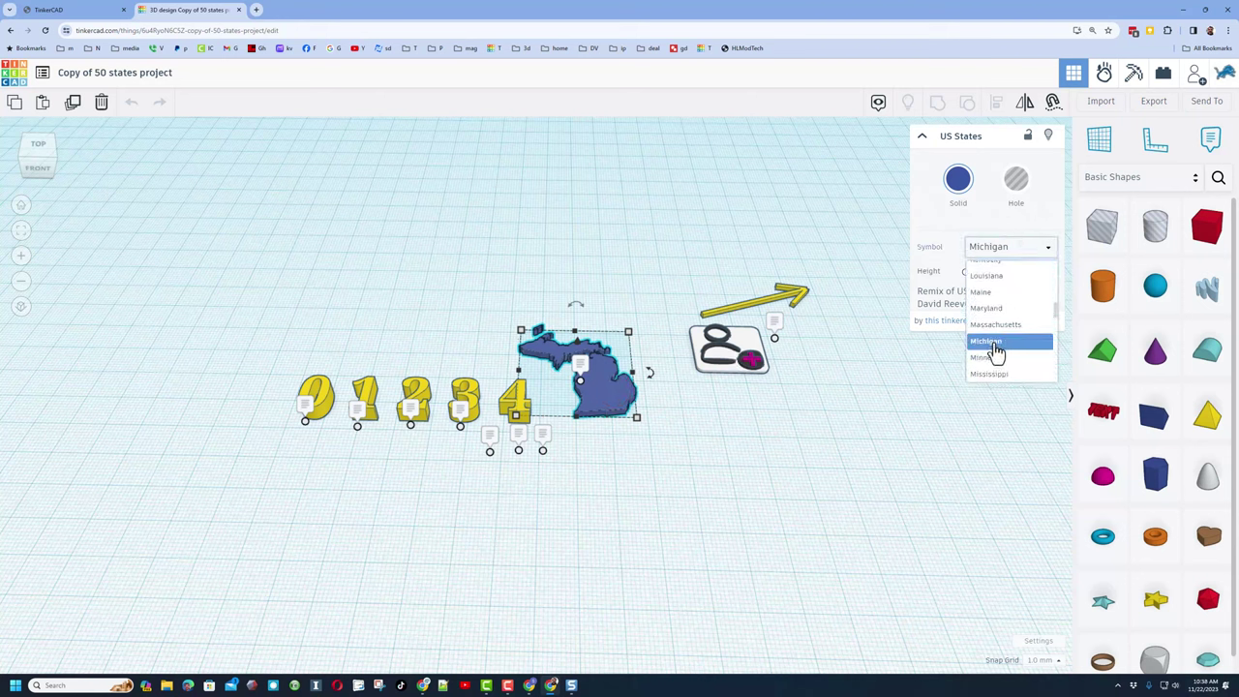
left_click(989, 374)
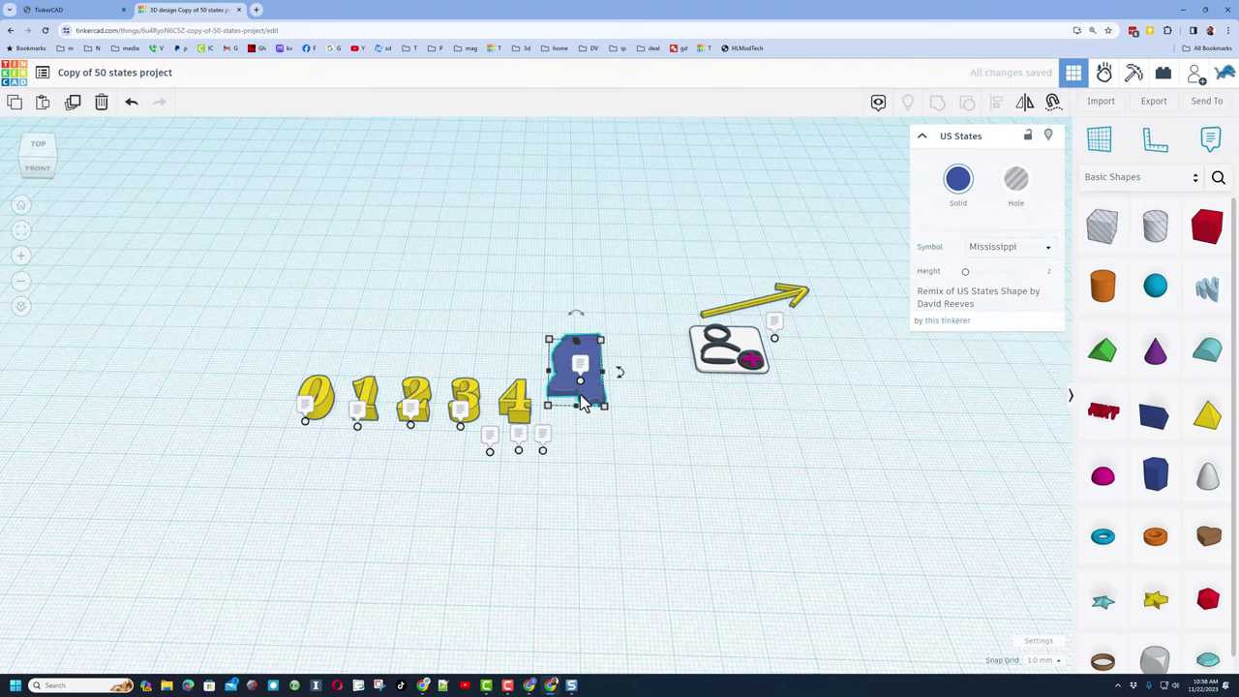
scroll(581, 404, "up", 1)
scroll(580, 404, "up", 2)
scroll(580, 401, "up", 2)
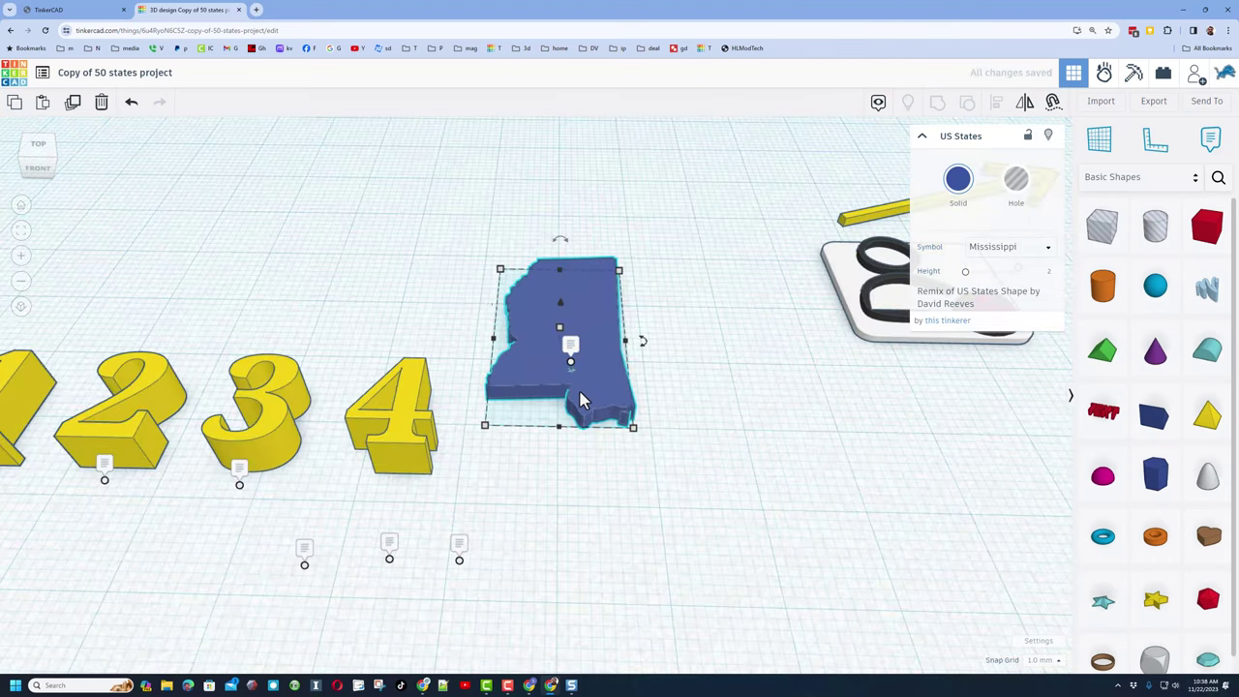
Step: Fit the view to Mississippi and show the note label beside its small star
left_click(587, 392)
key("f")
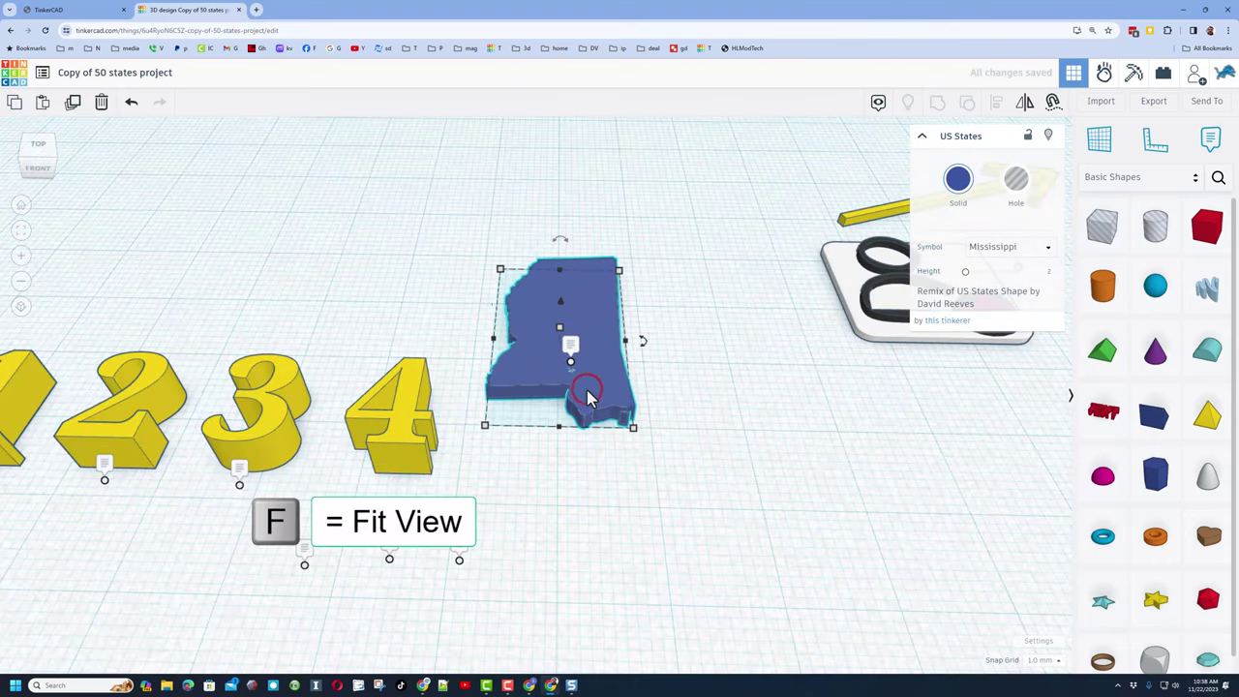
left_click(556, 481)
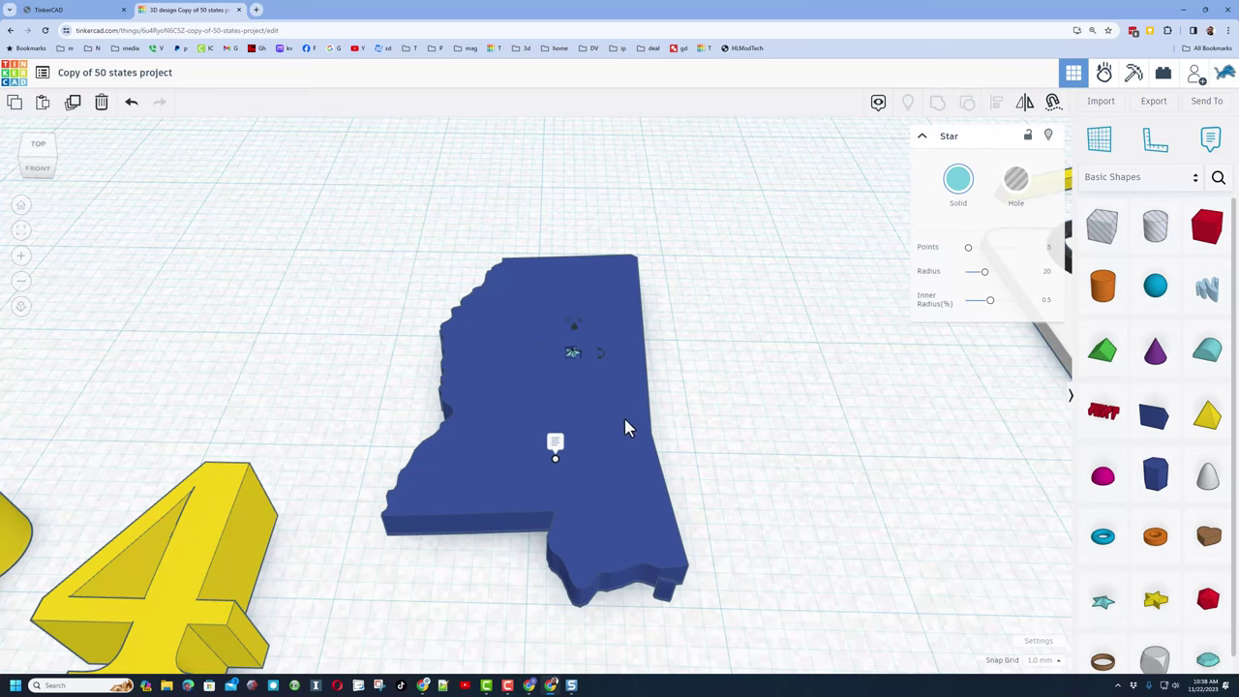
left_click(683, 375)
scroll(767, 434, "down", 3)
scroll(808, 444, "down", 3)
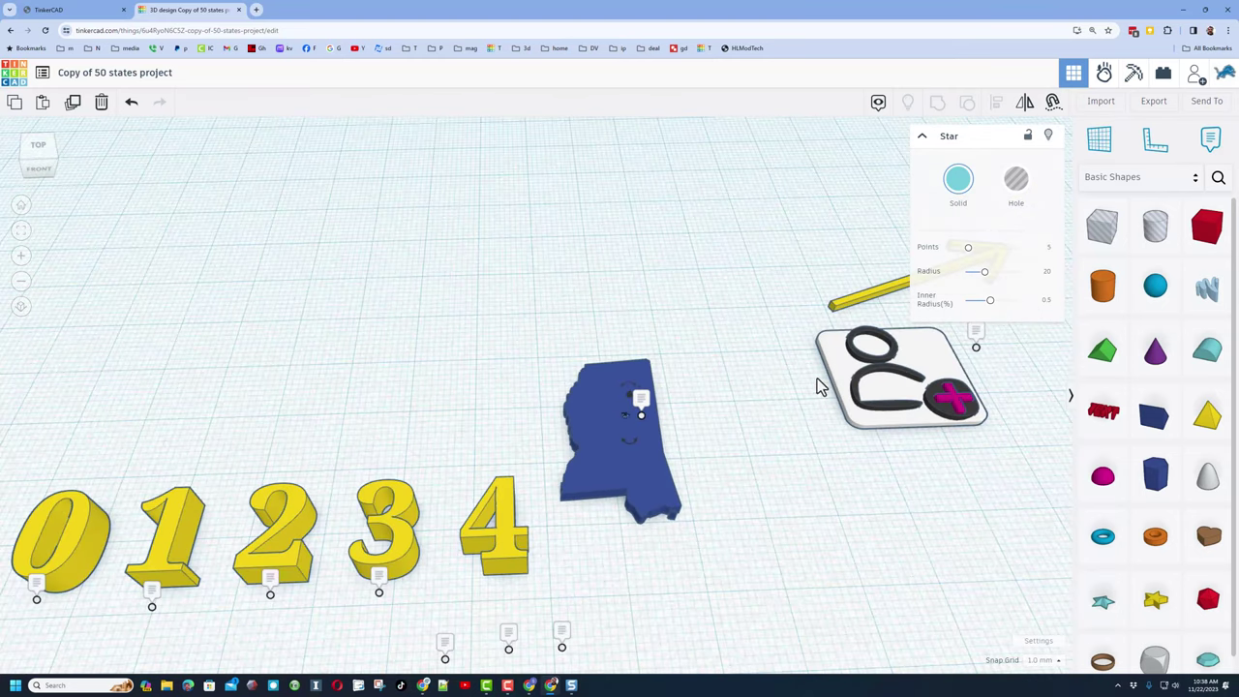
Step: Color the Mississippi piece with the purple preset
left_click(658, 494)
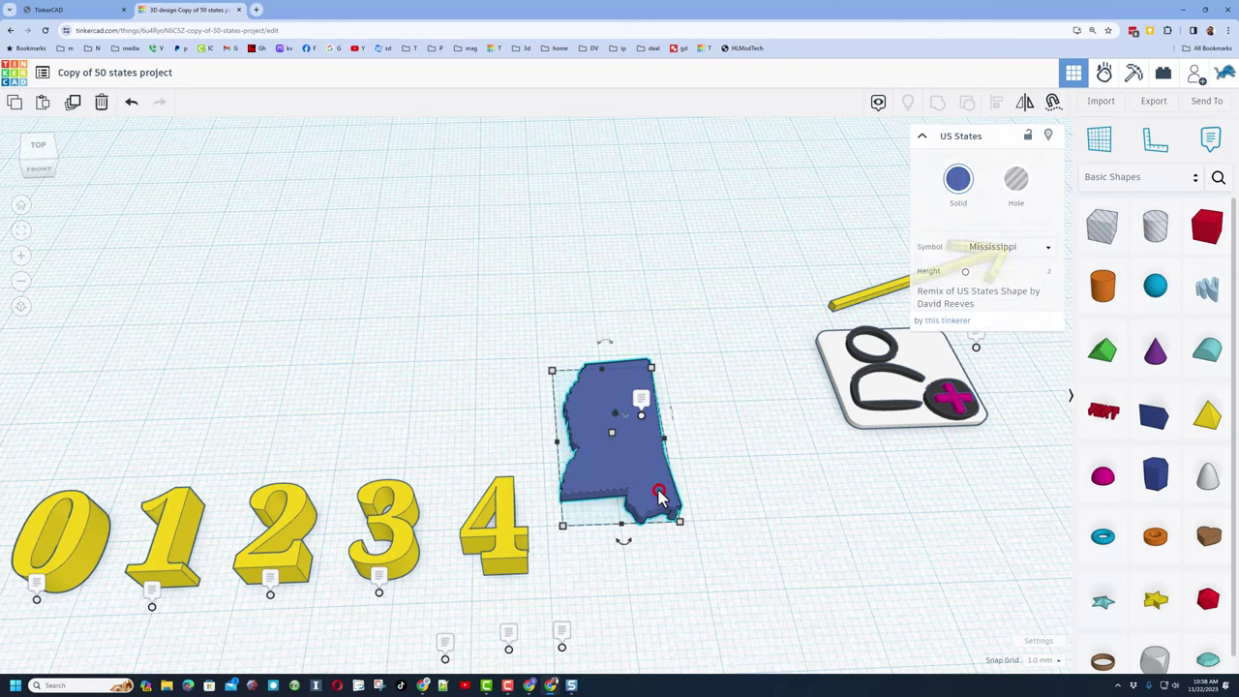
left_click(946, 197)
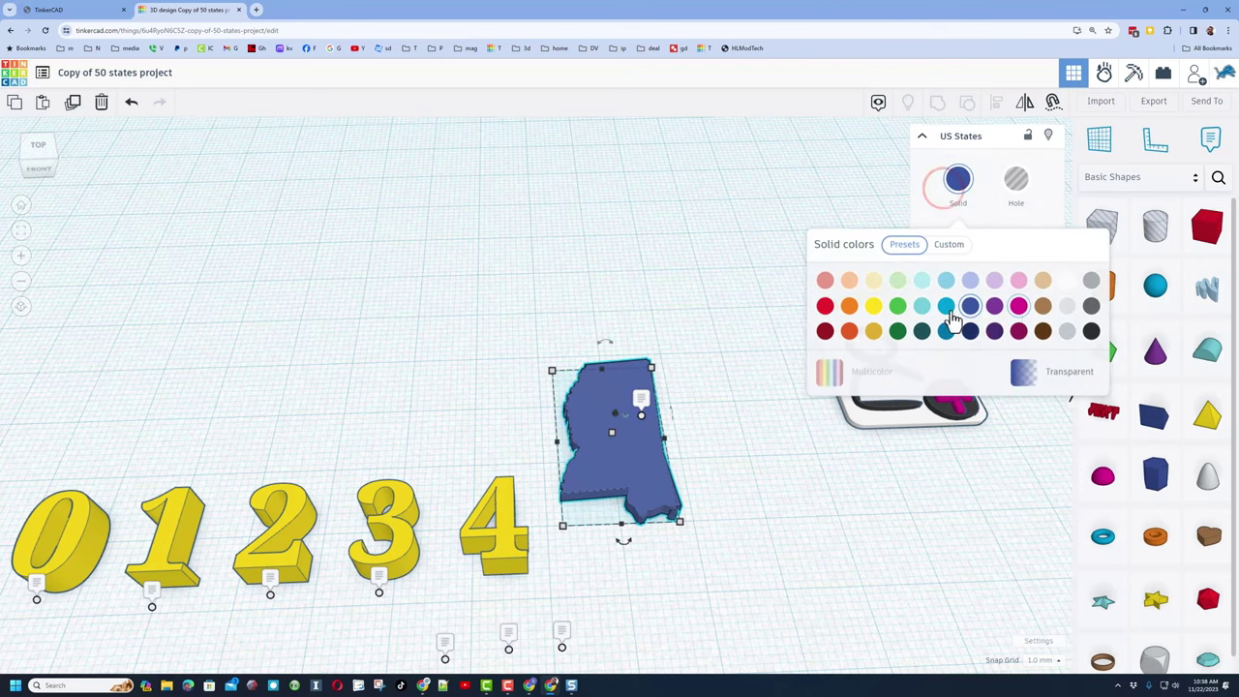
left_click(994, 306)
left_click(774, 360)
scroll(782, 338, "down", 5)
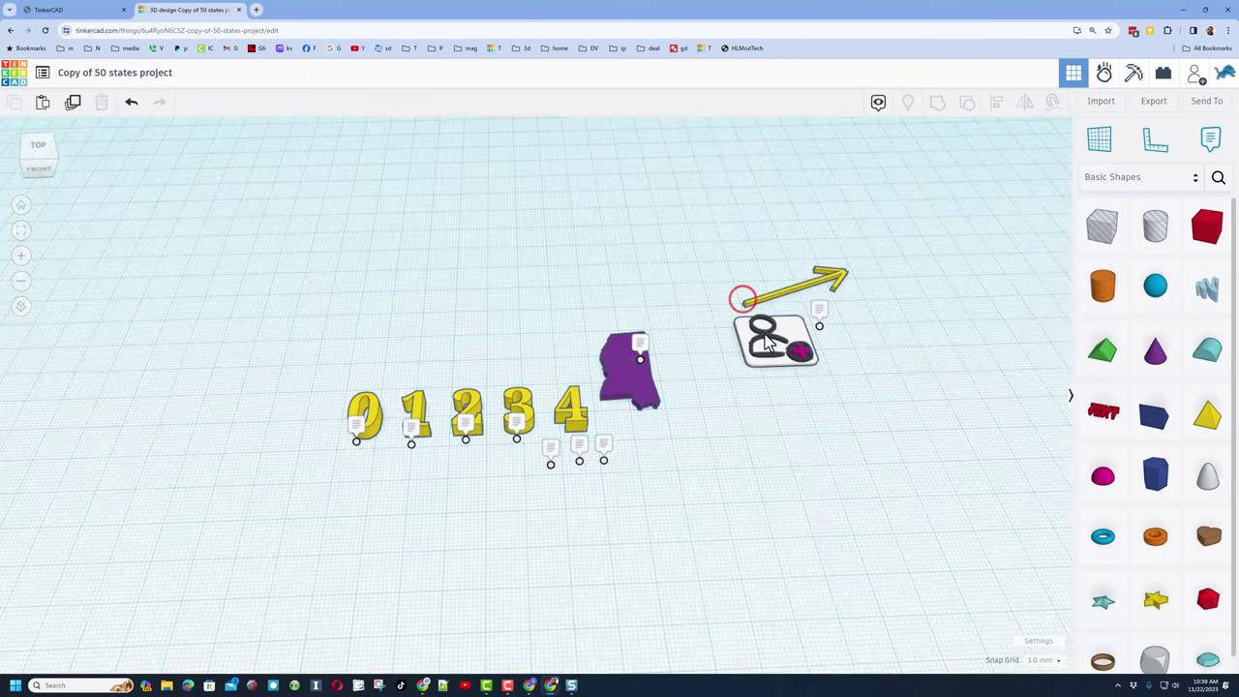
Step: Generate a new collaboration link for the copied design and close the Collaborate dialog
left_click(1196, 78)
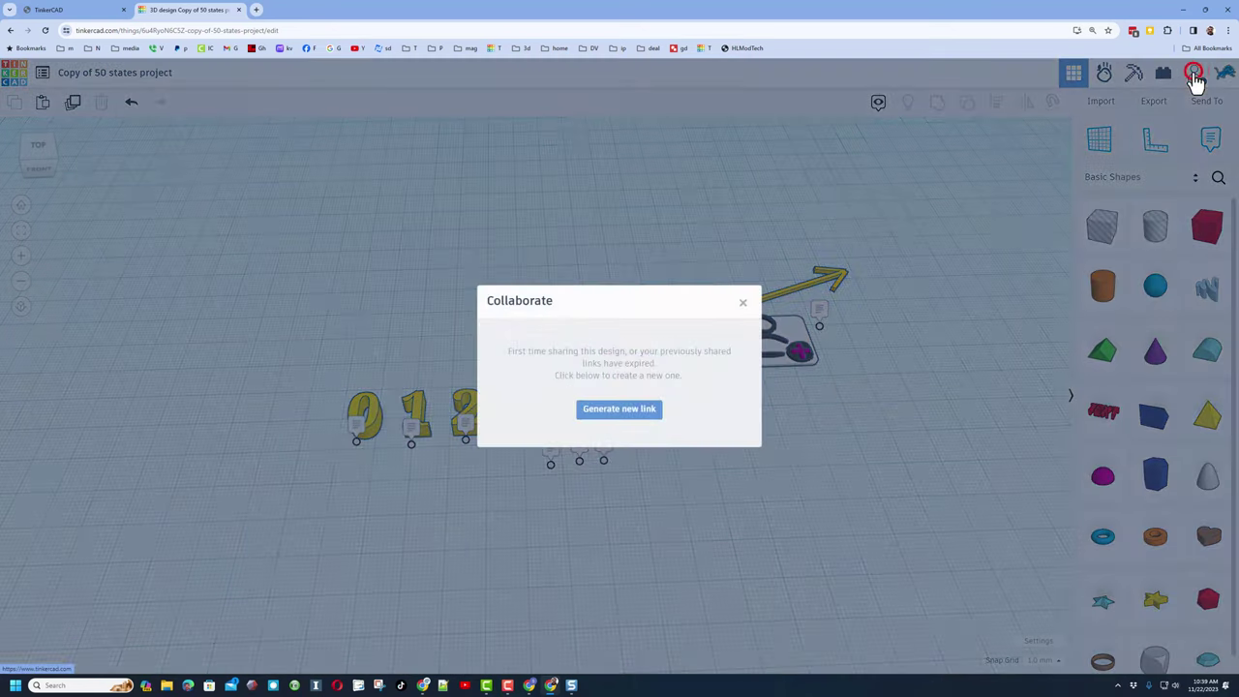
left_click(617, 416)
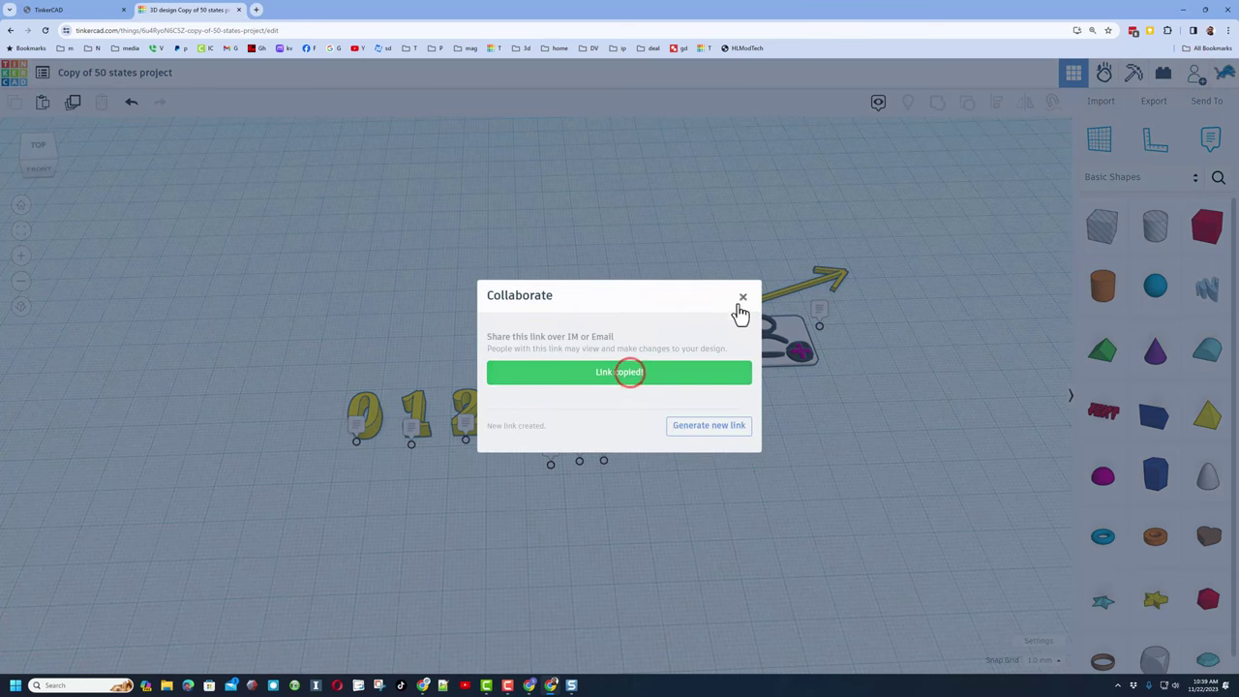
left_click(169, 234)
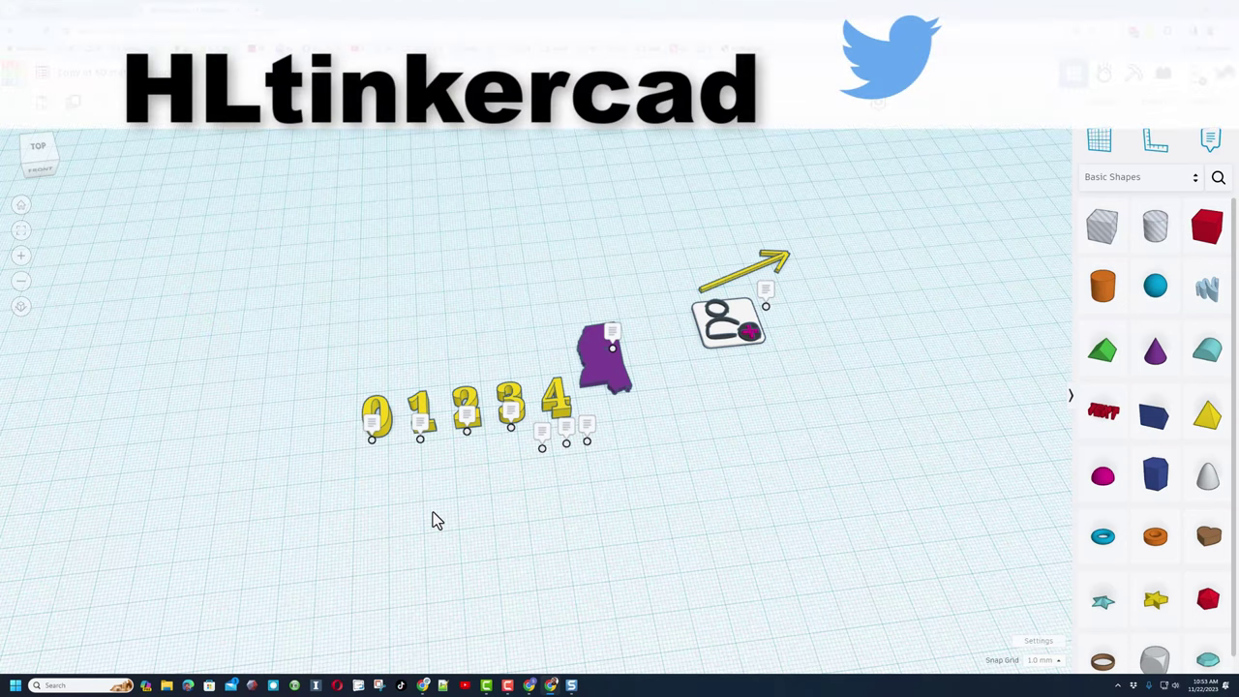
scroll(642, 422, "up", 2)
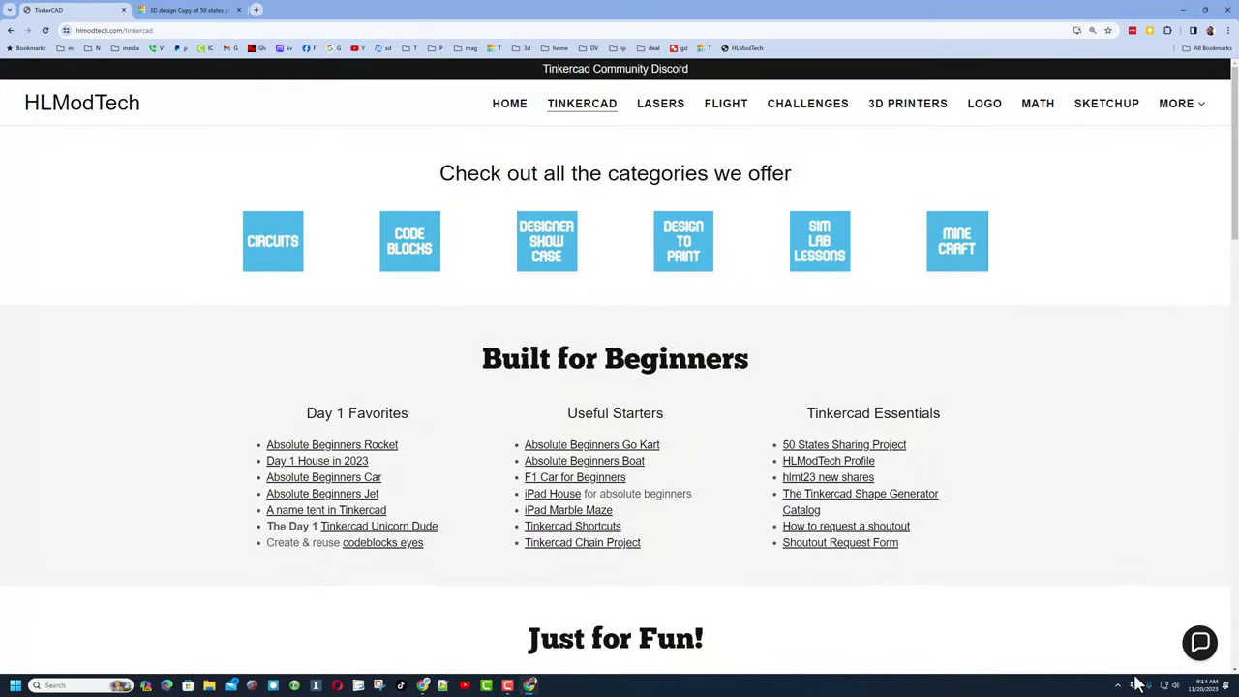
Step: Open the Contact Us chat bubble on hlmodtech.com/tinkercad
left_click(1198, 639)
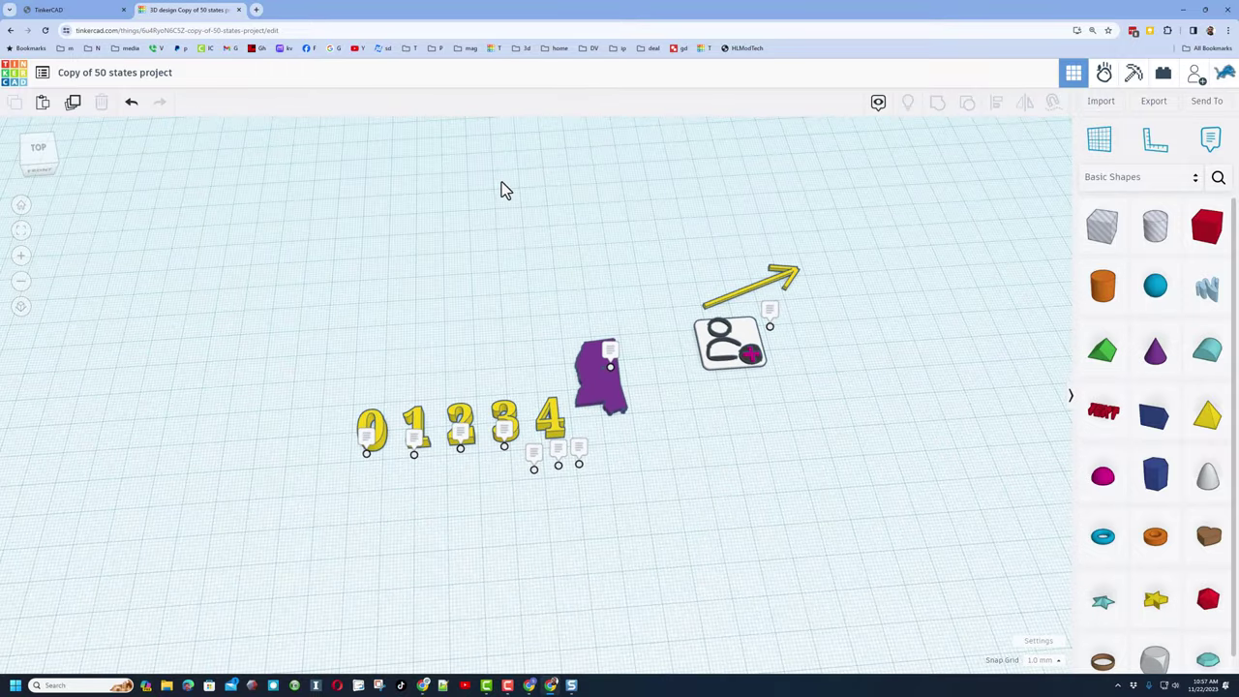
Step: Open the newest design's Properties from the dashboard and paste in the description
left_click(21, 78)
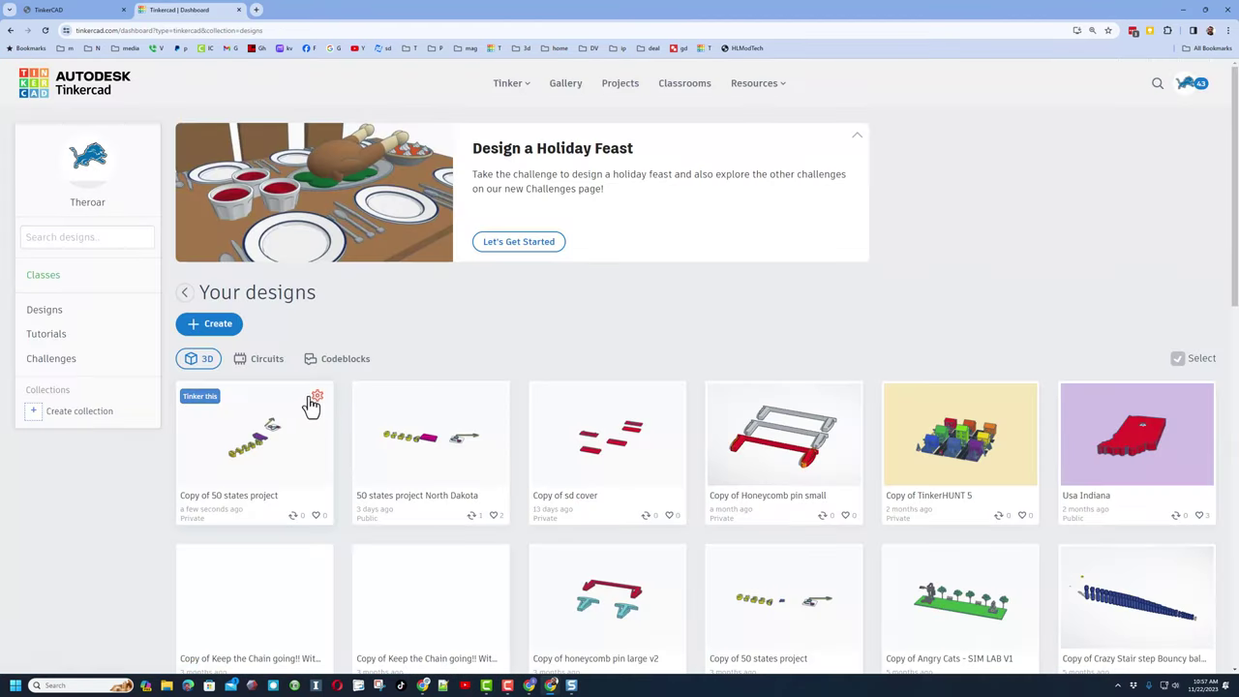
left_click(317, 399)
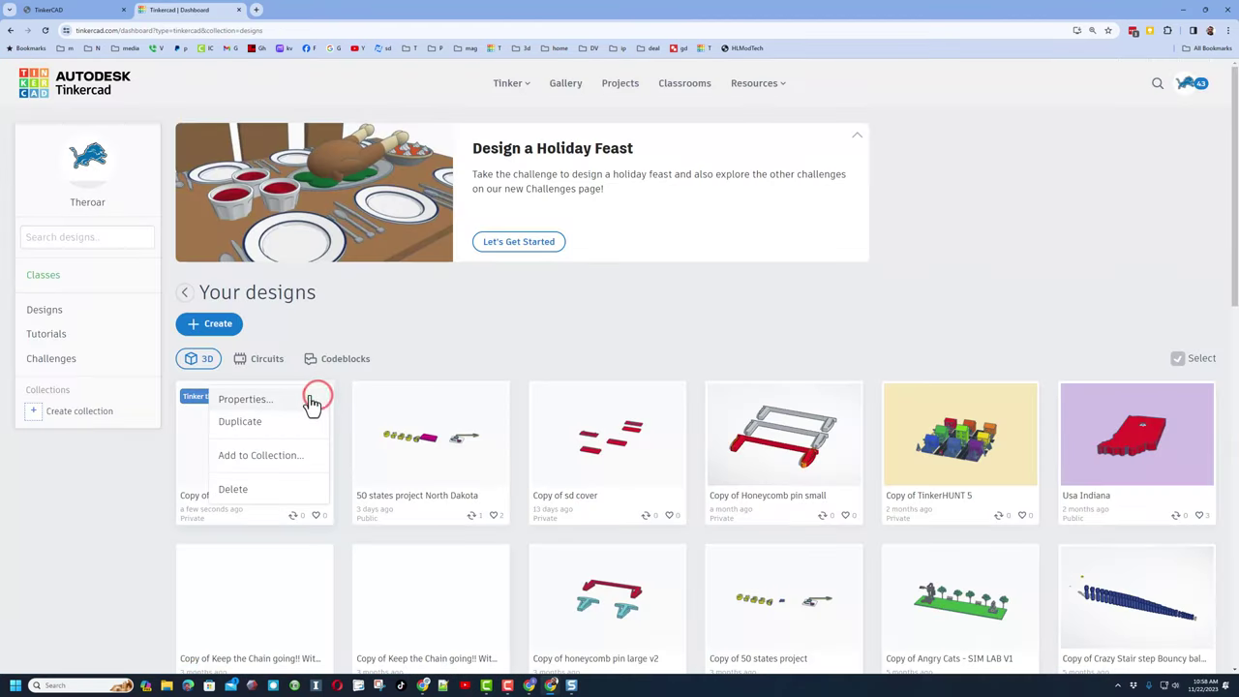
left_click(321, 396)
type("Mississippi for HLModTech")
left_click(544, 313)
type("This is to help with the HLModTech State Puzzle. You can learn more here.  https://www.tinkercad.com/things/hrT1XAQb1l8-50-states-project")
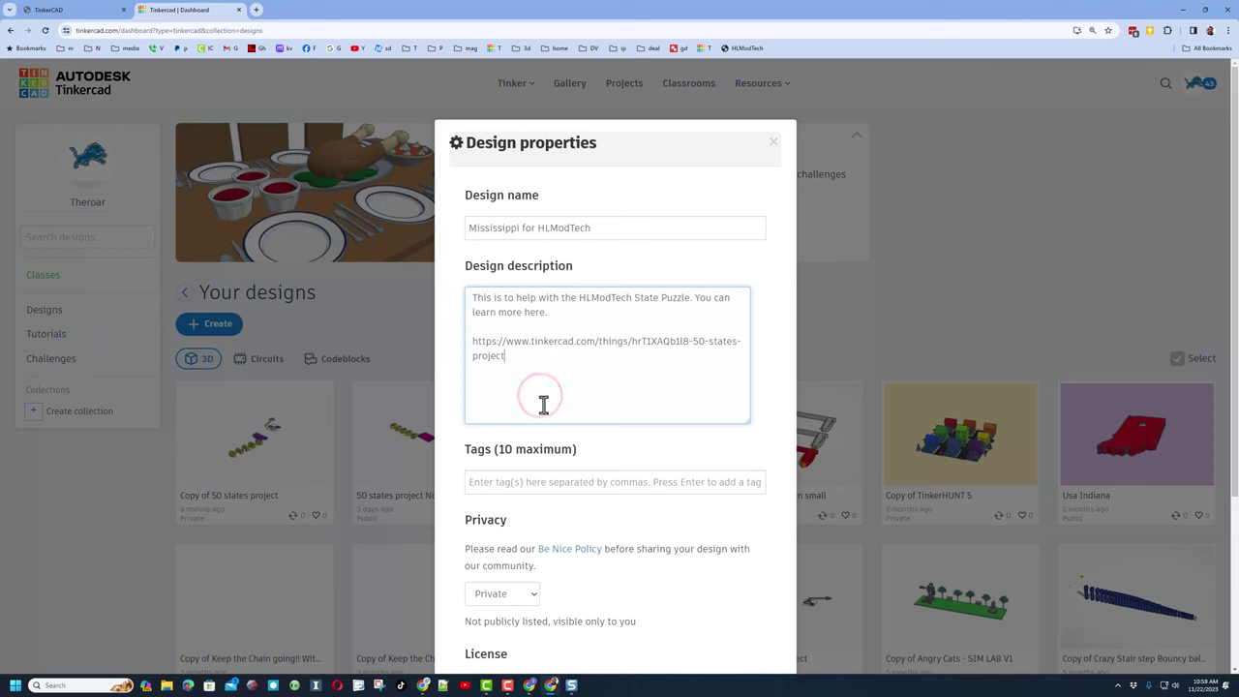
Step: Add the tags mississippi, states, puzzle and hlmt23
key("Tab")
key("ctrl+v")
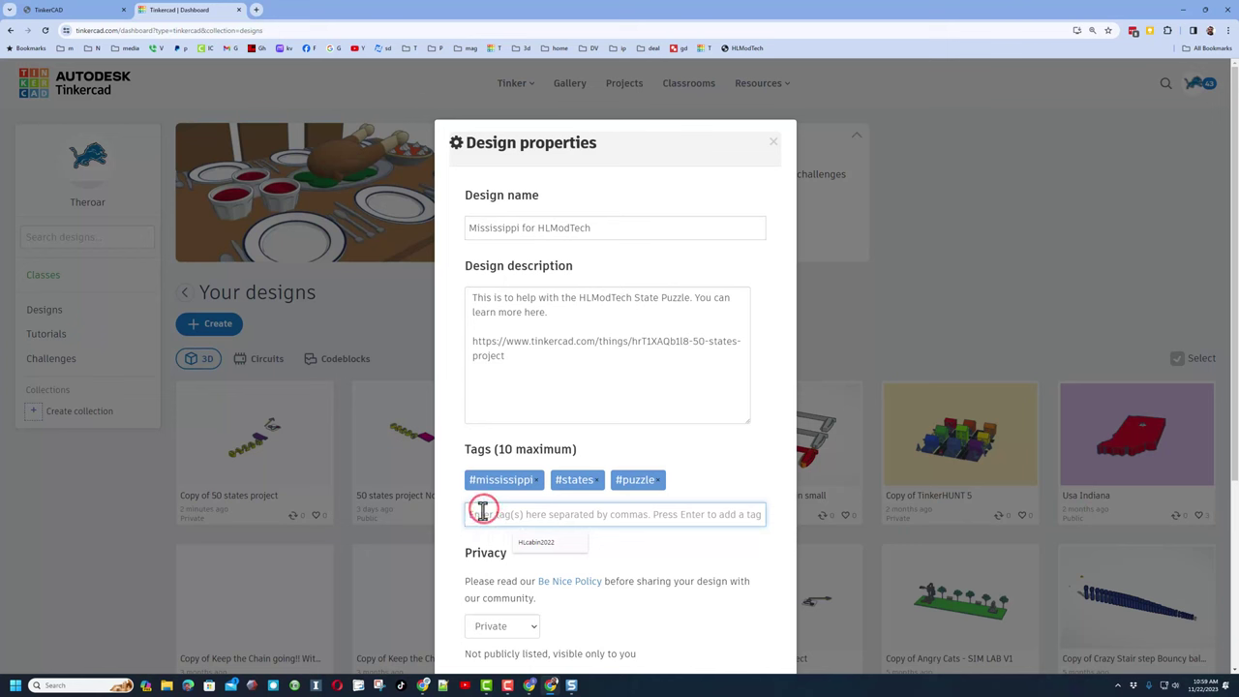
type("hlmt2")
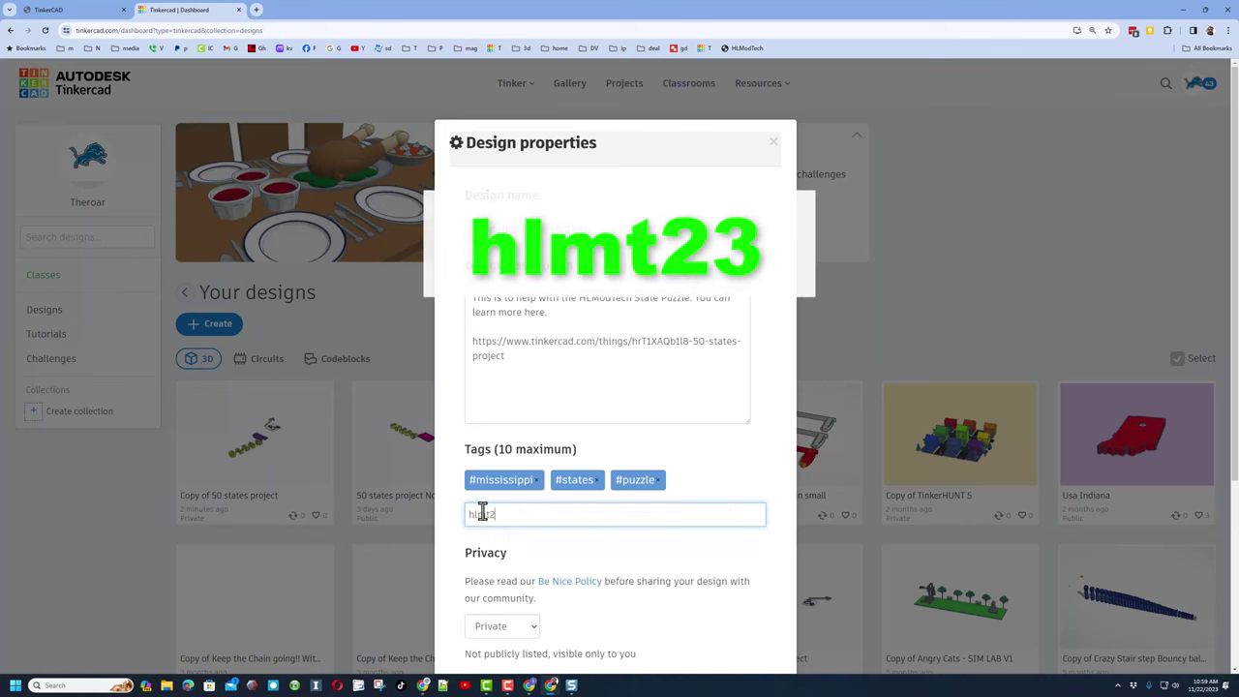
type("3")
key("Return")
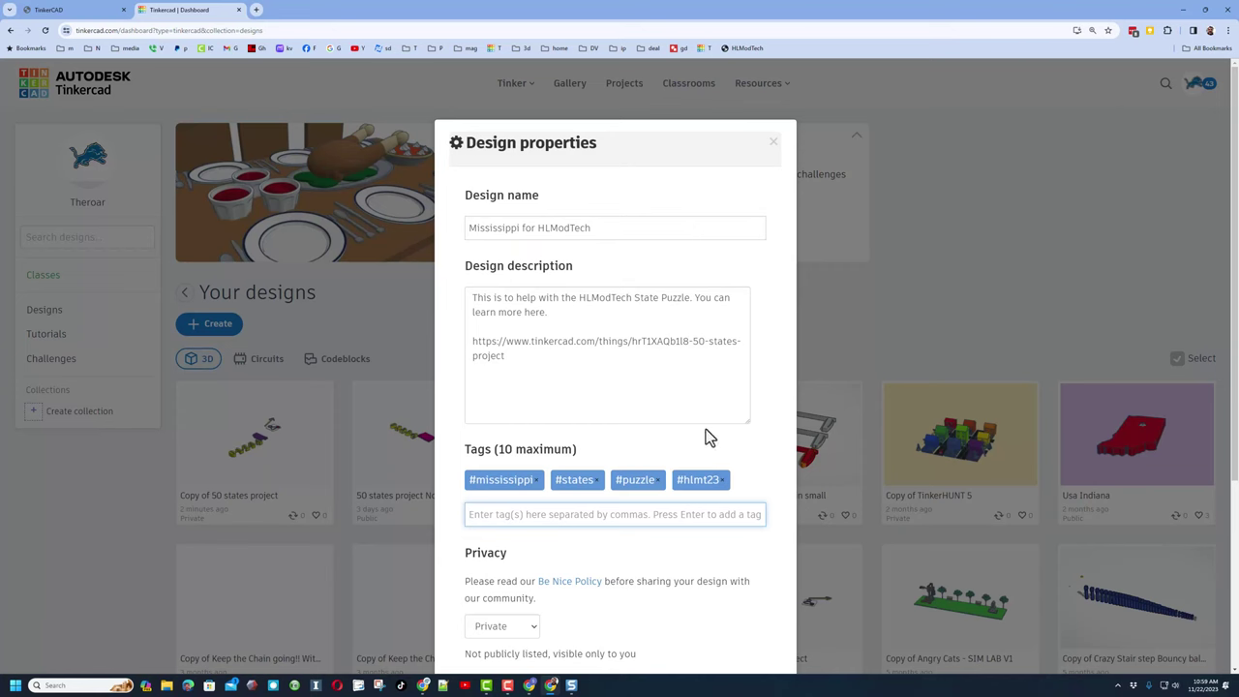
Step: Set Privacy to Public, keep the ShareAlike license, and save the properties
scroll(507, 504, "down", 2)
left_click(501, 486)
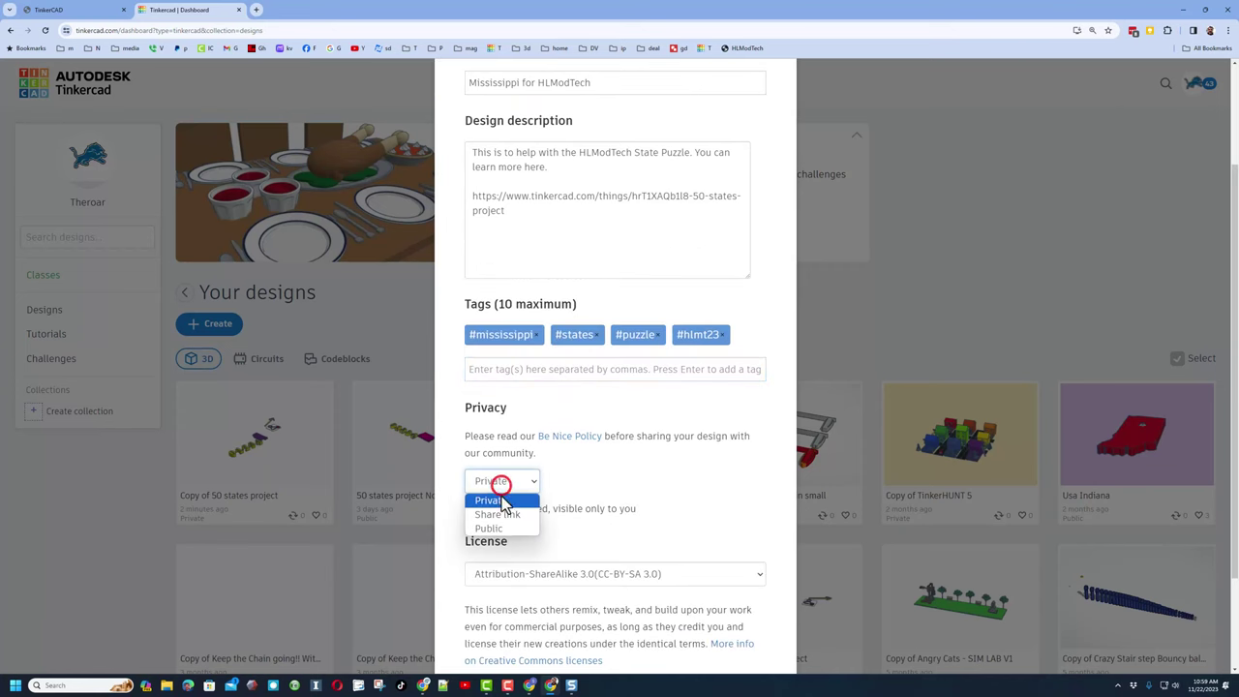
left_click(494, 522)
scroll(552, 474, "down", 2)
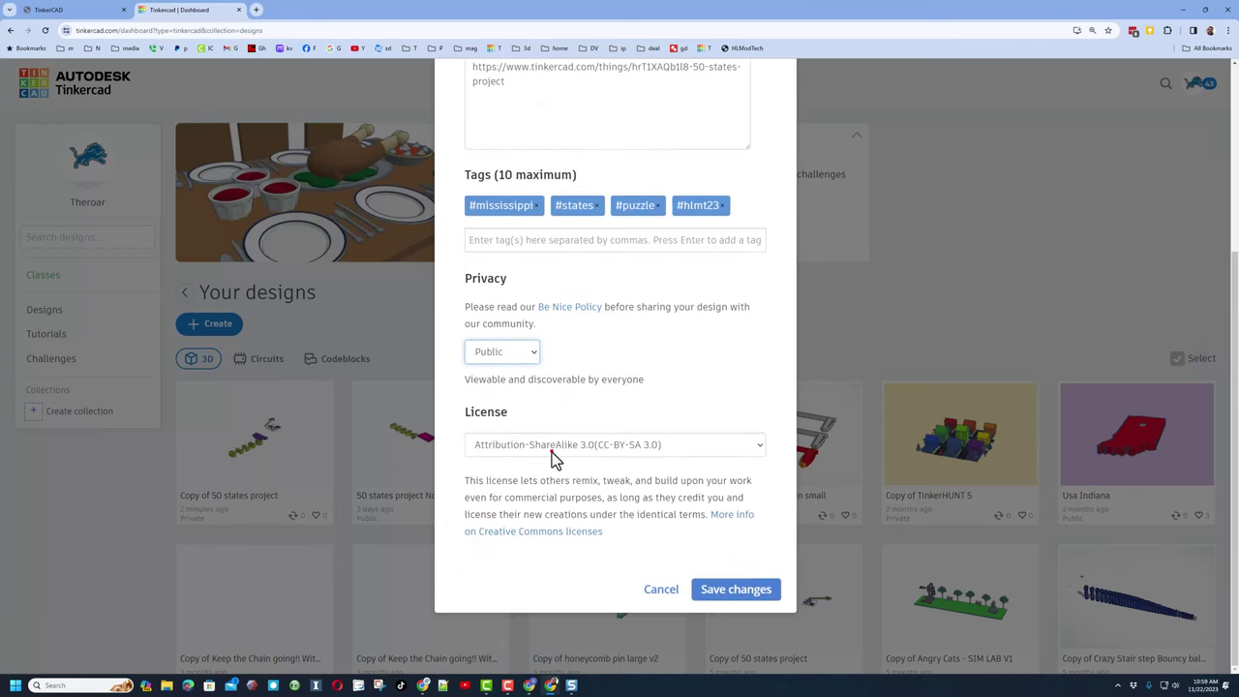
left_click(547, 447)
left_click(542, 445)
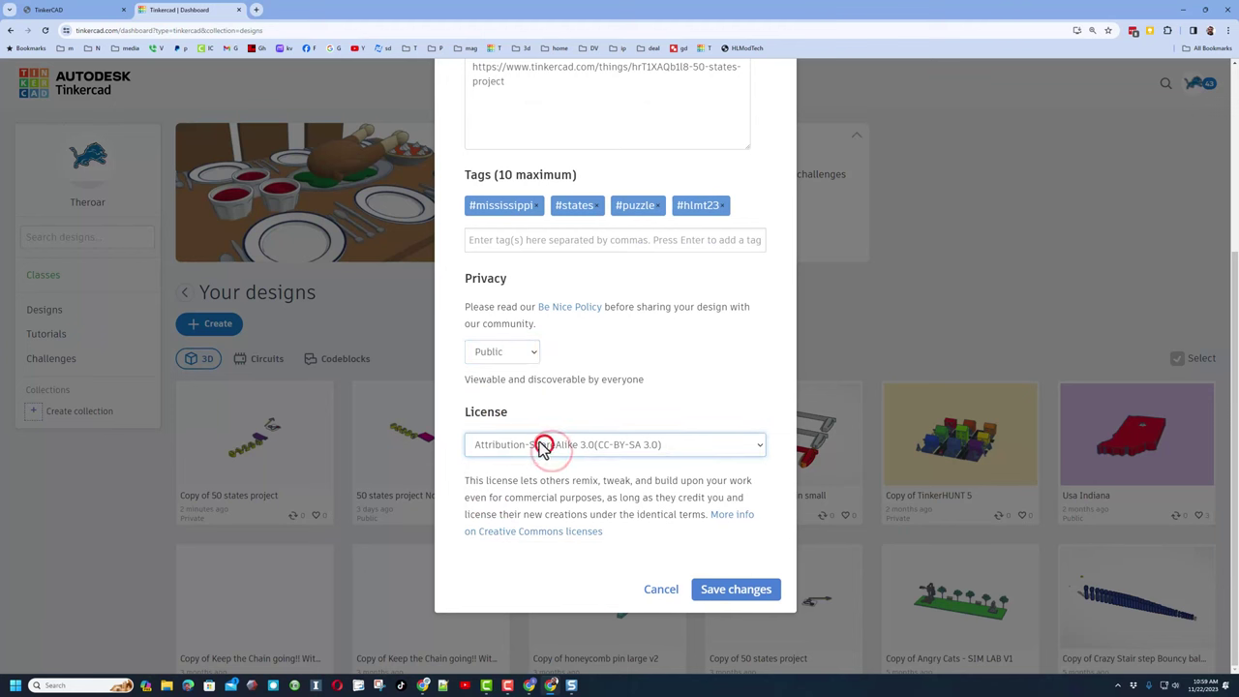
left_click(721, 592)
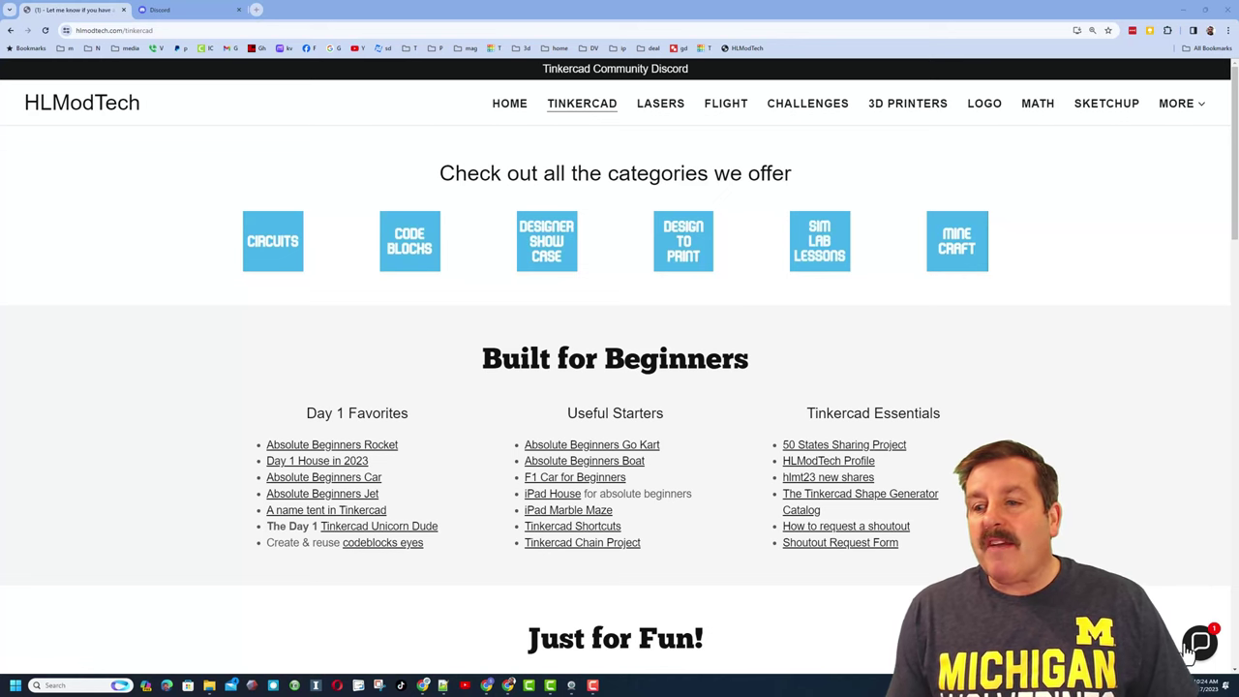
Step: Open and then close the Contact Us chat on the HLModTech Tinkercad page
left_click(1203, 647)
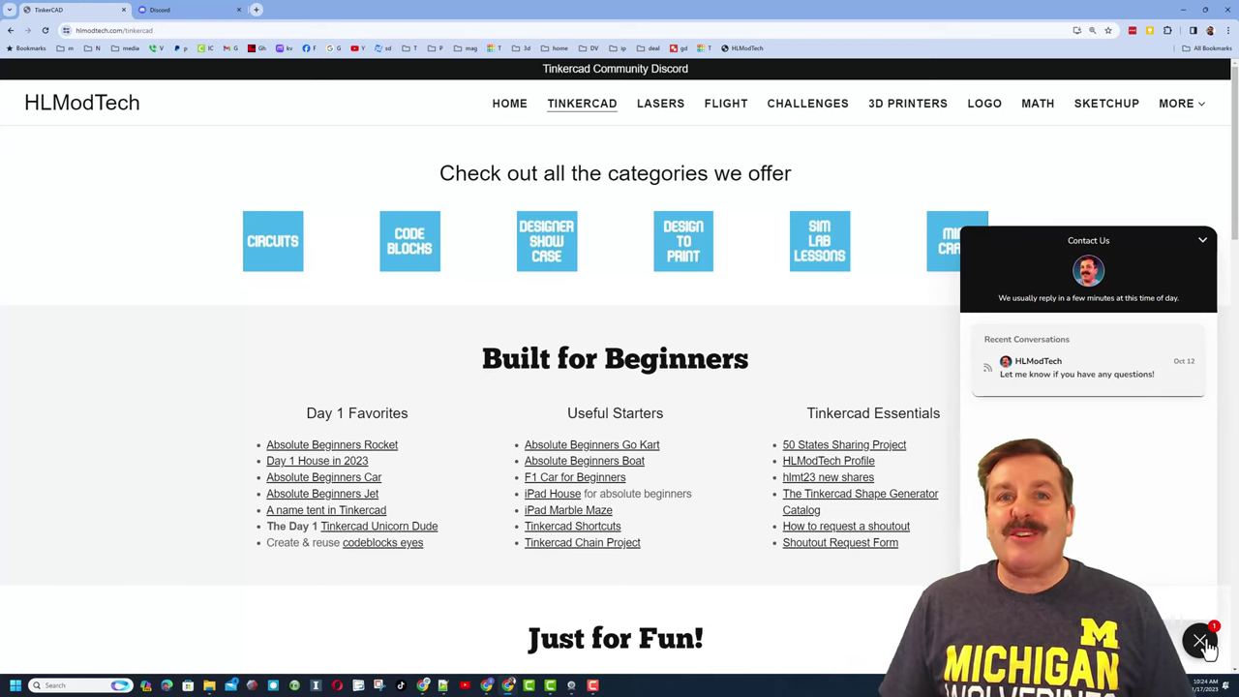
left_click(1201, 643)
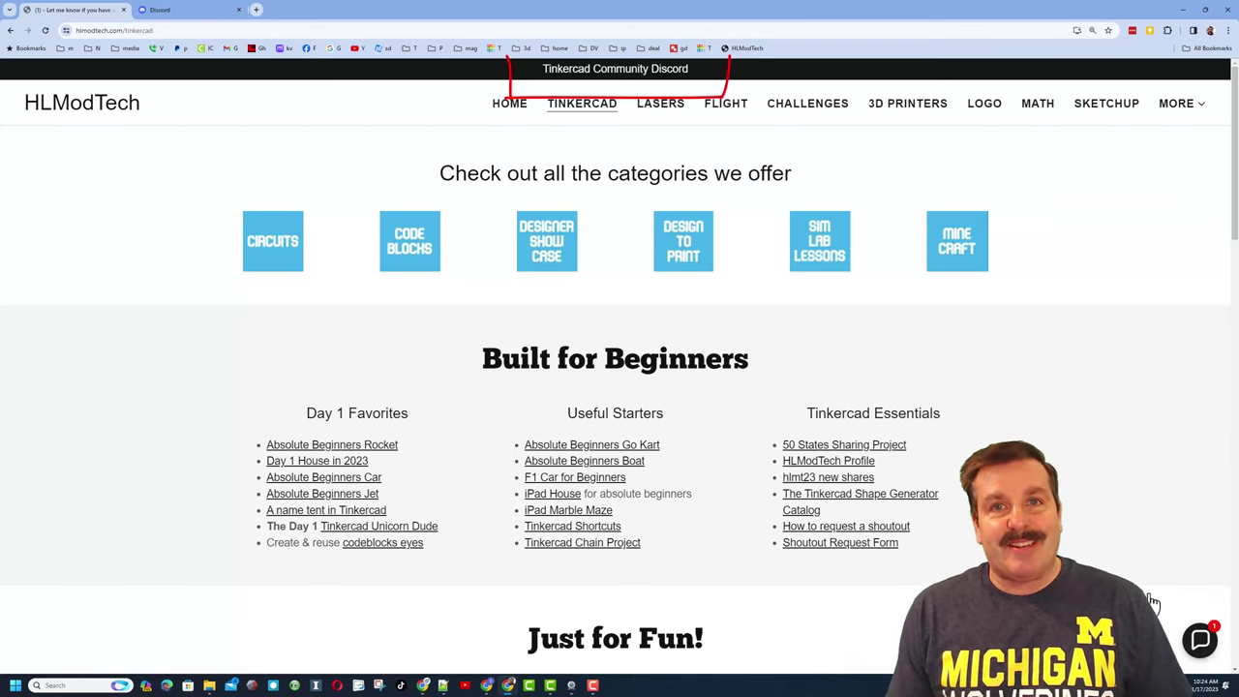
Step: Follow the Tinkercad Community Discord banner to the server's invite page
left_click(634, 71)
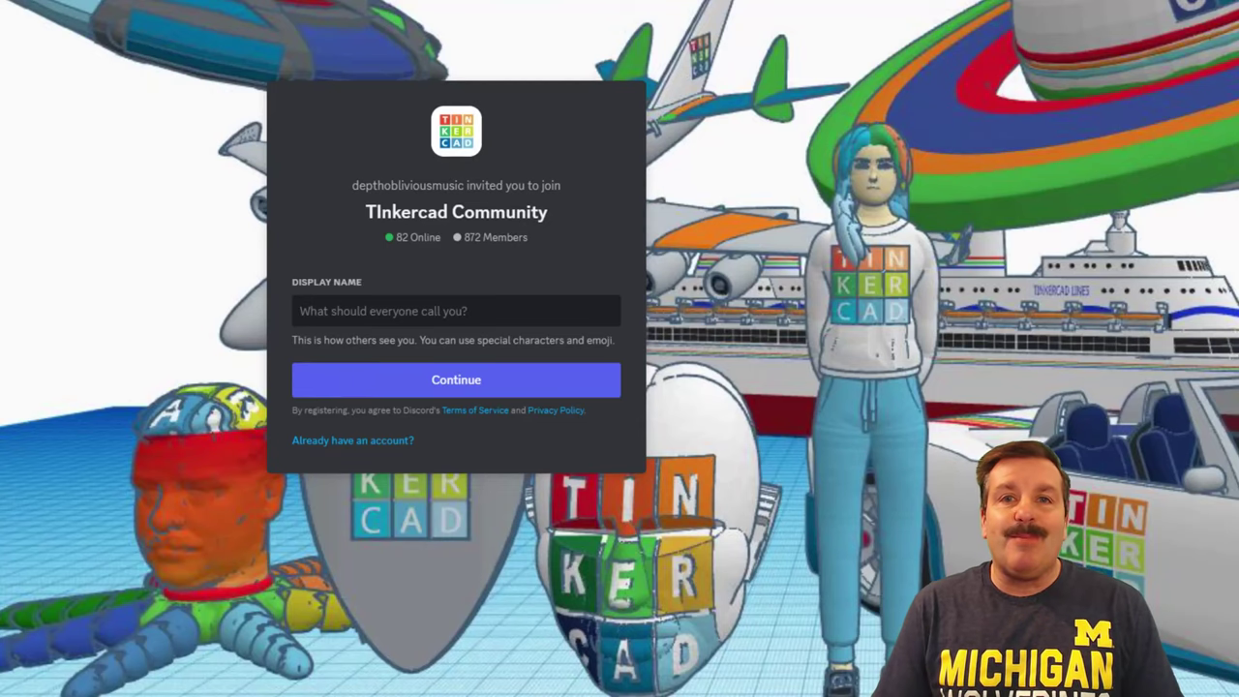